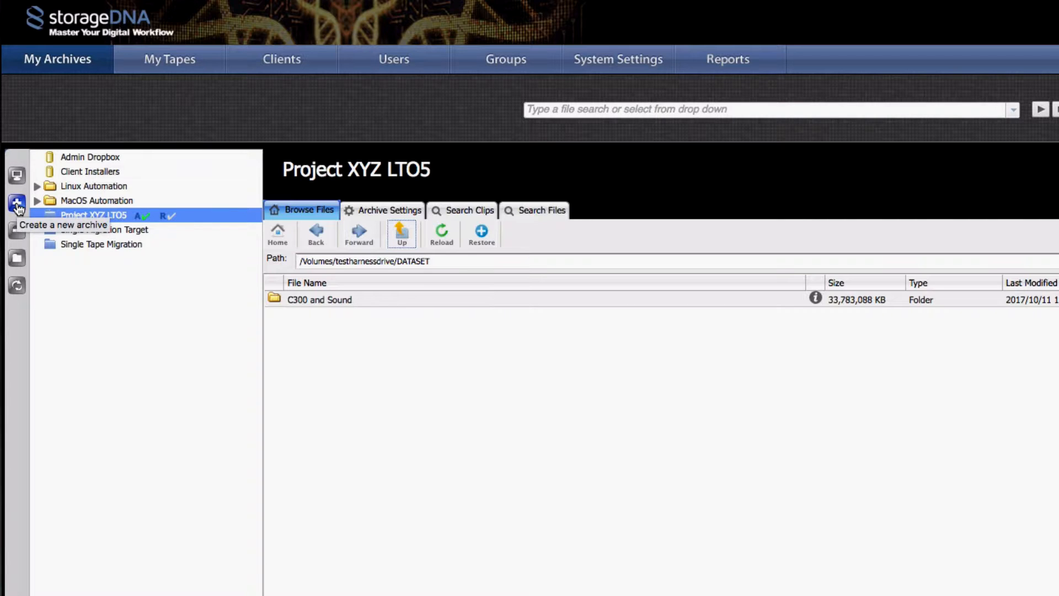
- Create a new archive named Project XYZ LTO7
click(17, 206)
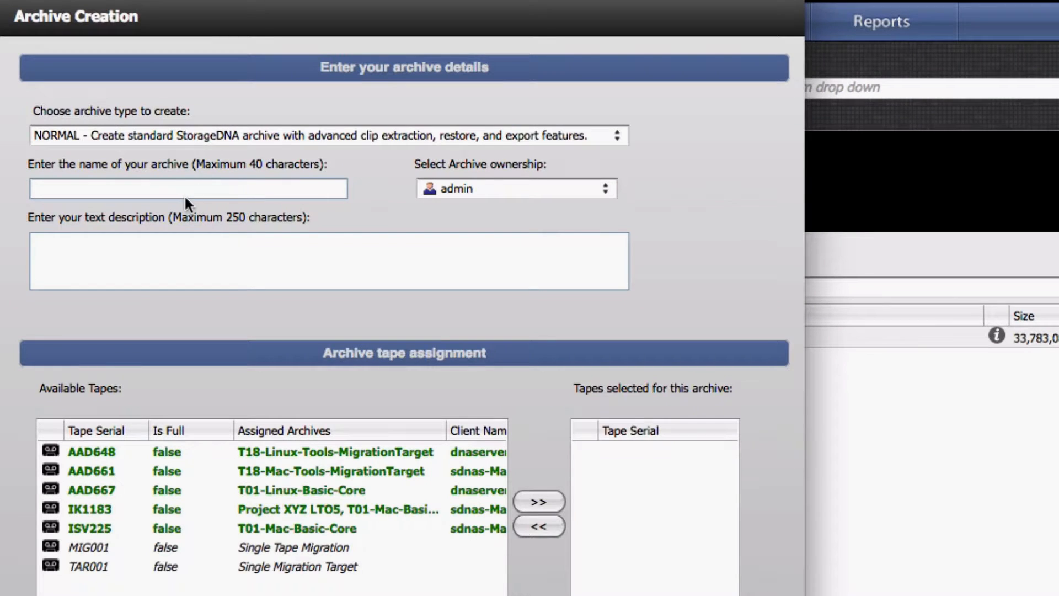
click(180, 190)
text(P)
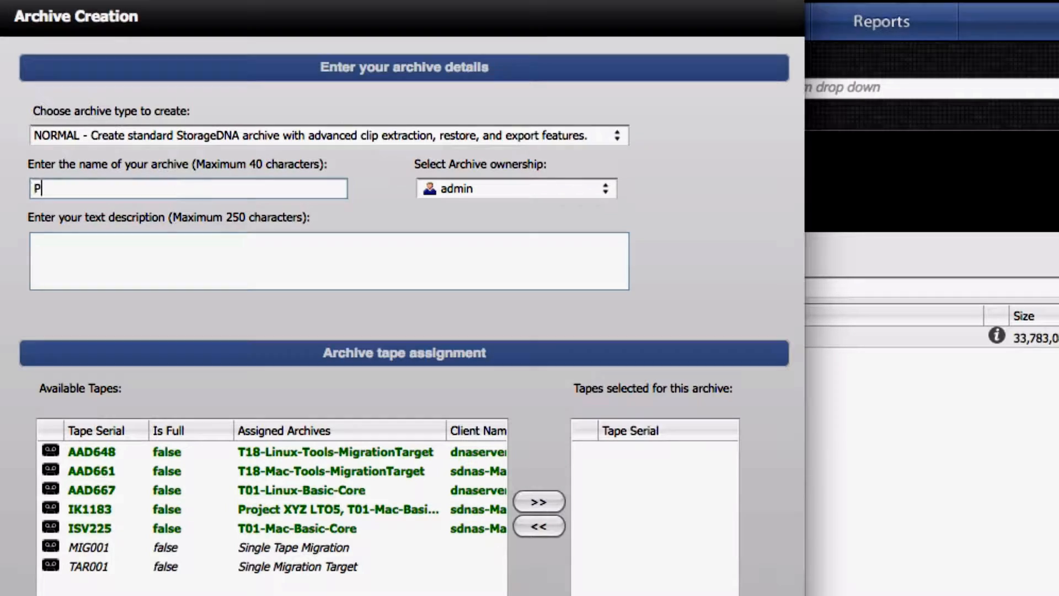
text(rojec)
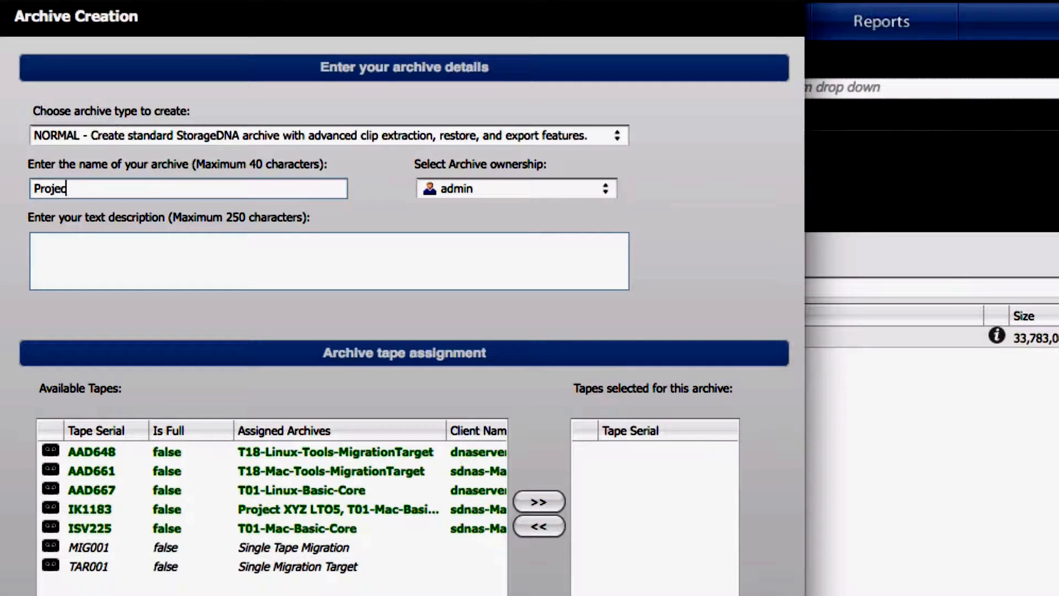
text(t XYZ LTO)
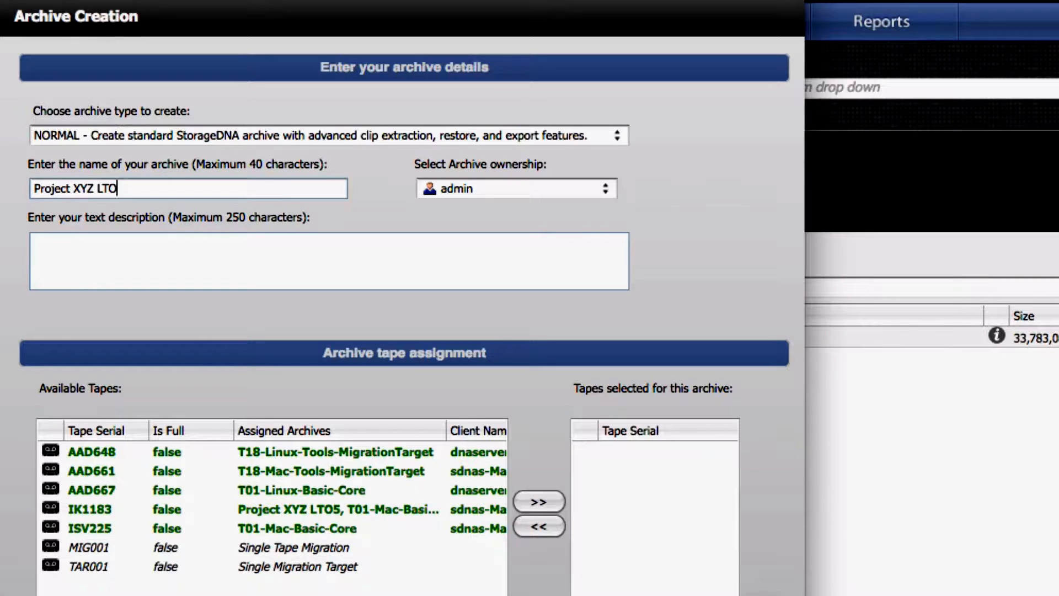
text( 7)
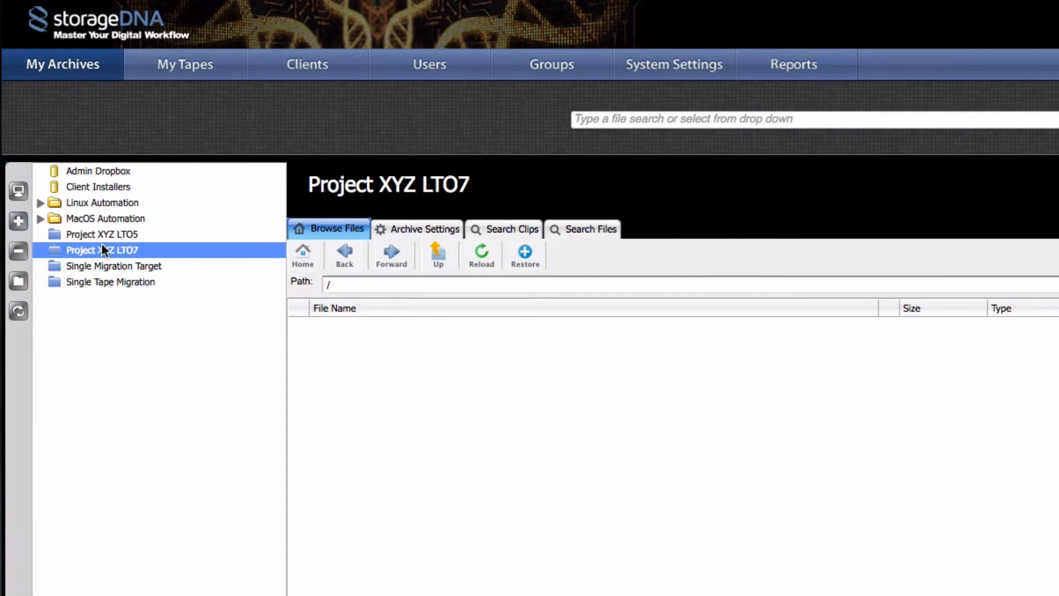
- Compare the contents of the Project XYZ LTO5 archive, down to its C300 and Sound folder, with the Project XYZ LTO7 archive
click(98, 235)
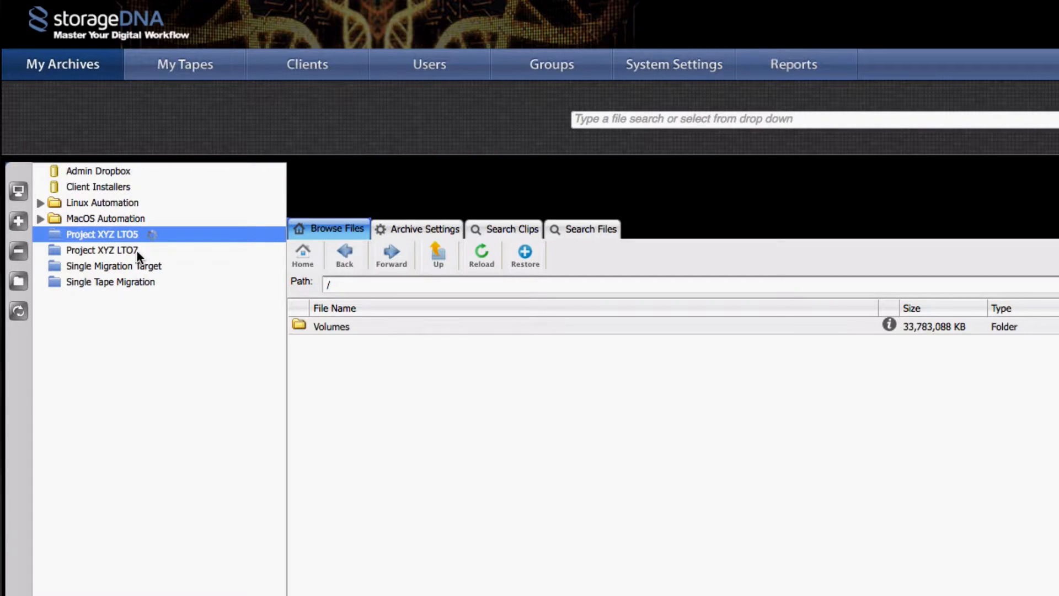
click(83, 249)
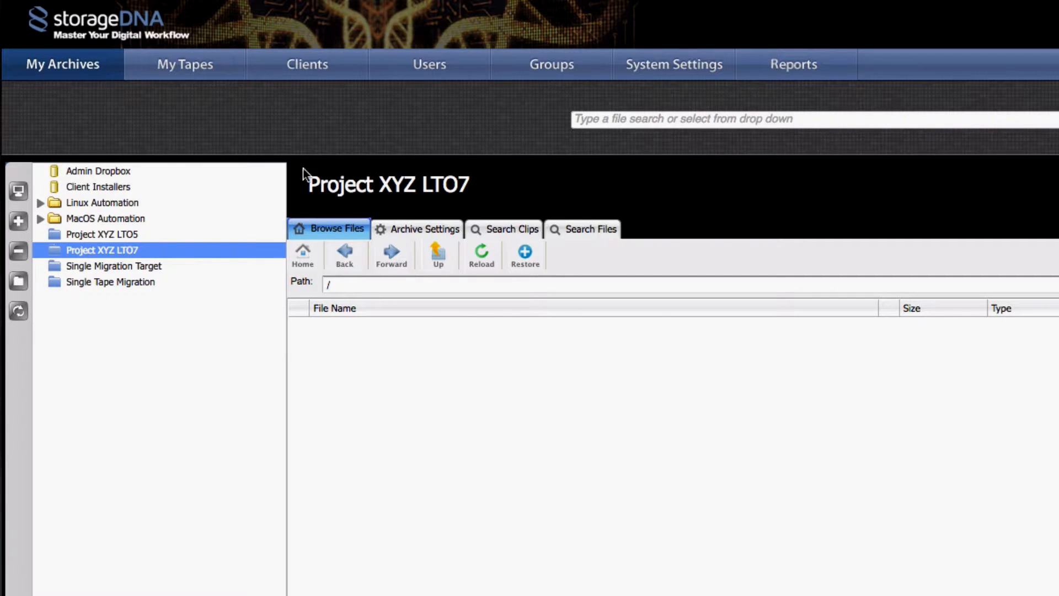
click(117, 236)
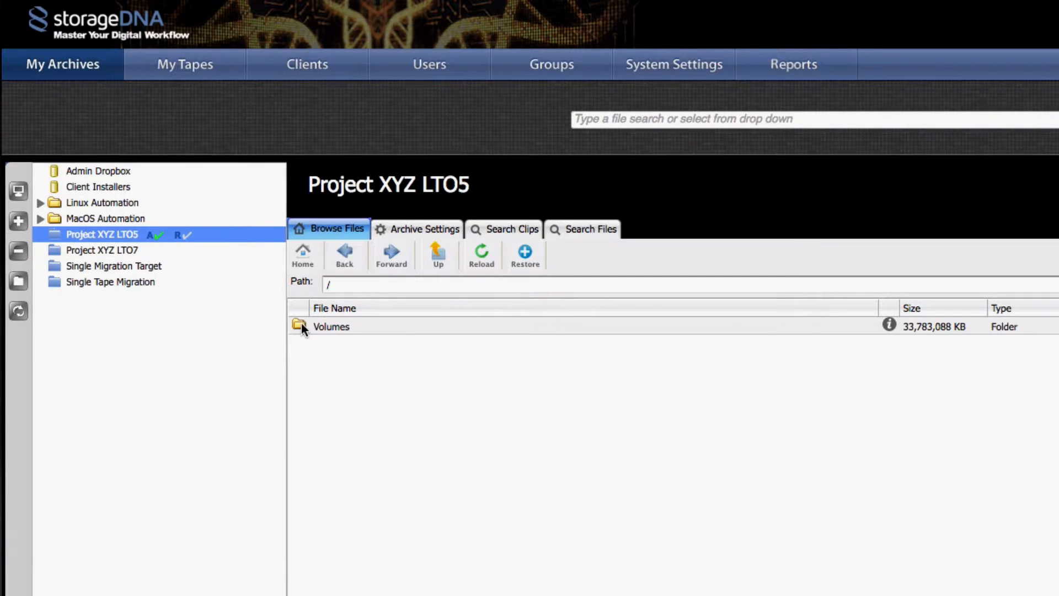
double_click(301, 323)
double_click(301, 324)
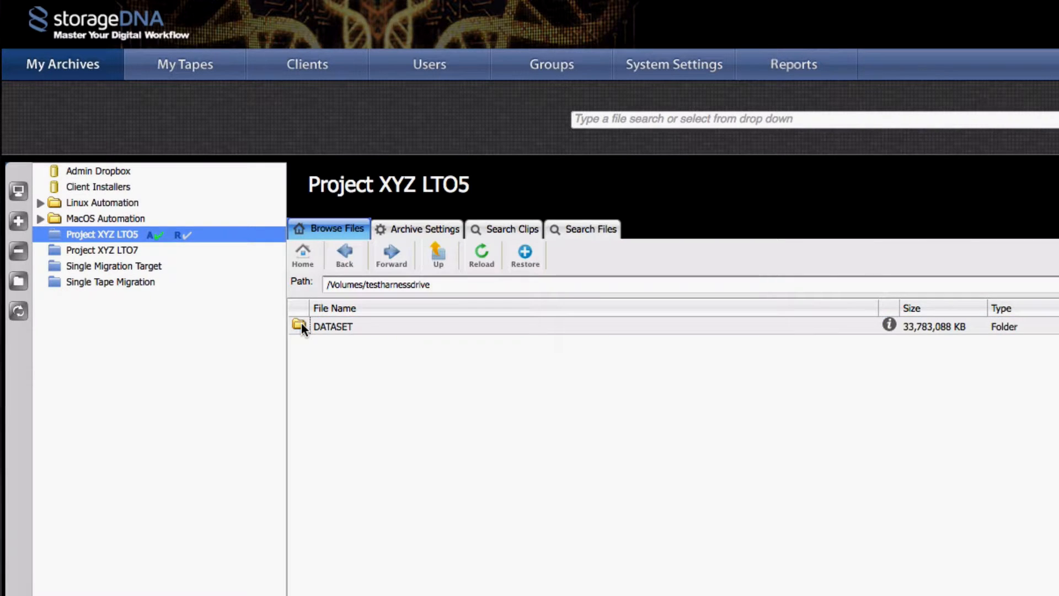
double_click(301, 323)
double_click(298, 325)
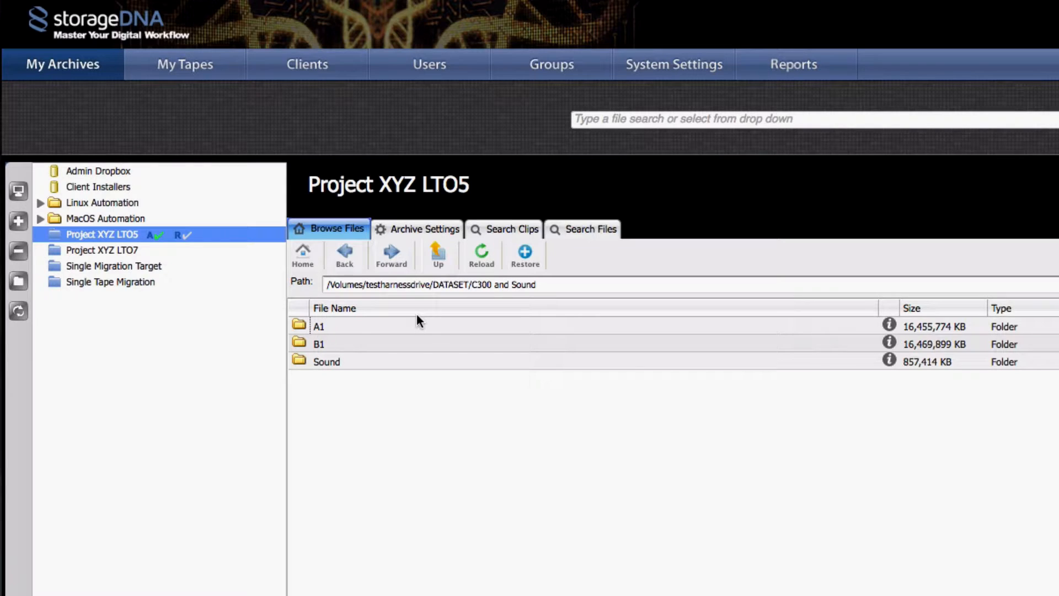
click(134, 251)
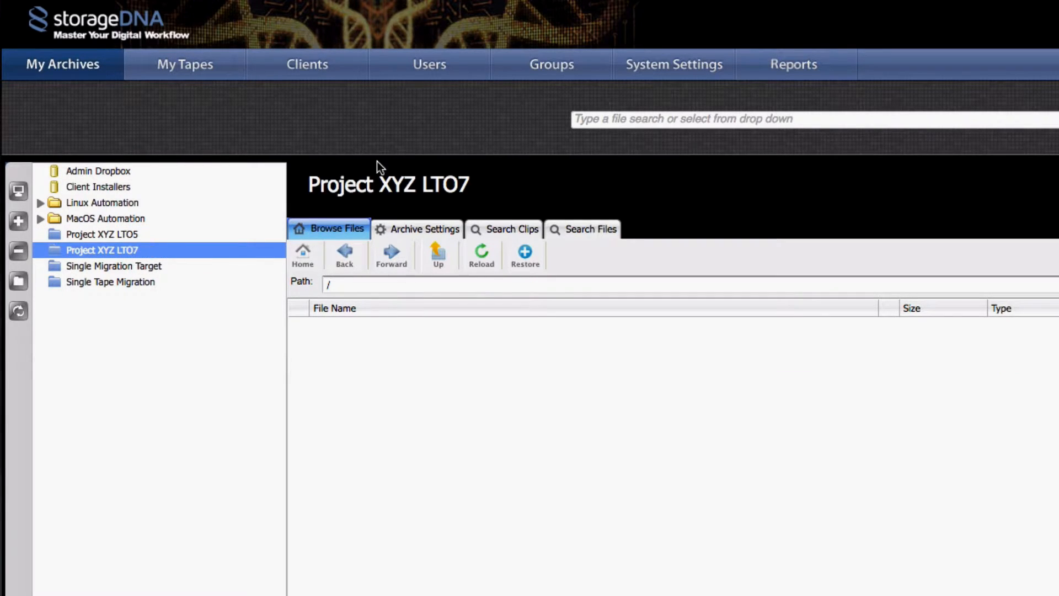
- Open the tape migration settings for tape device 0 of the sdnas-Mac-mini-2.local client
click(319, 66)
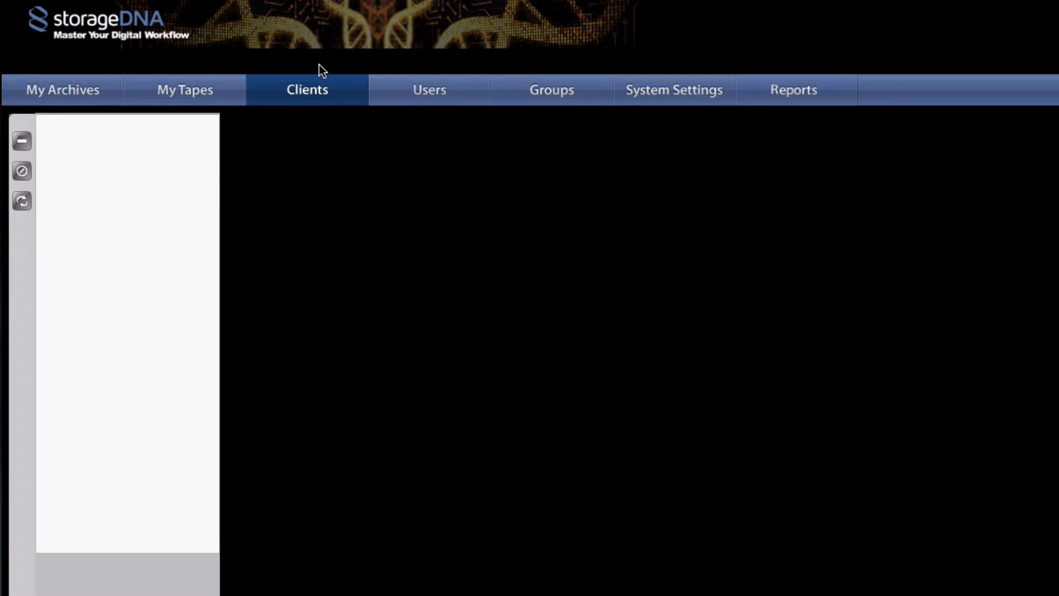
click(114, 130)
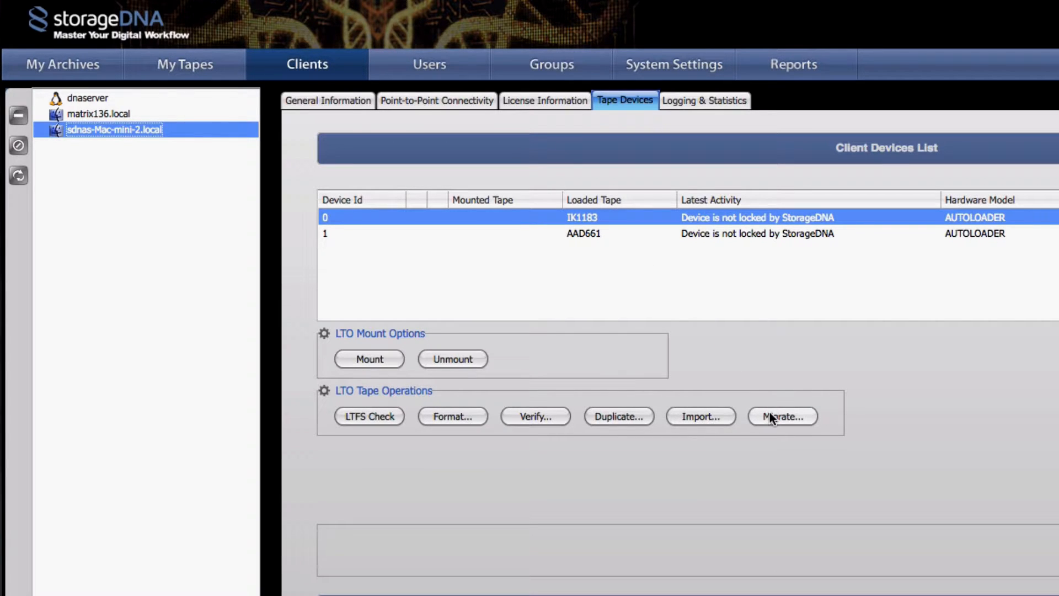
click(796, 415)
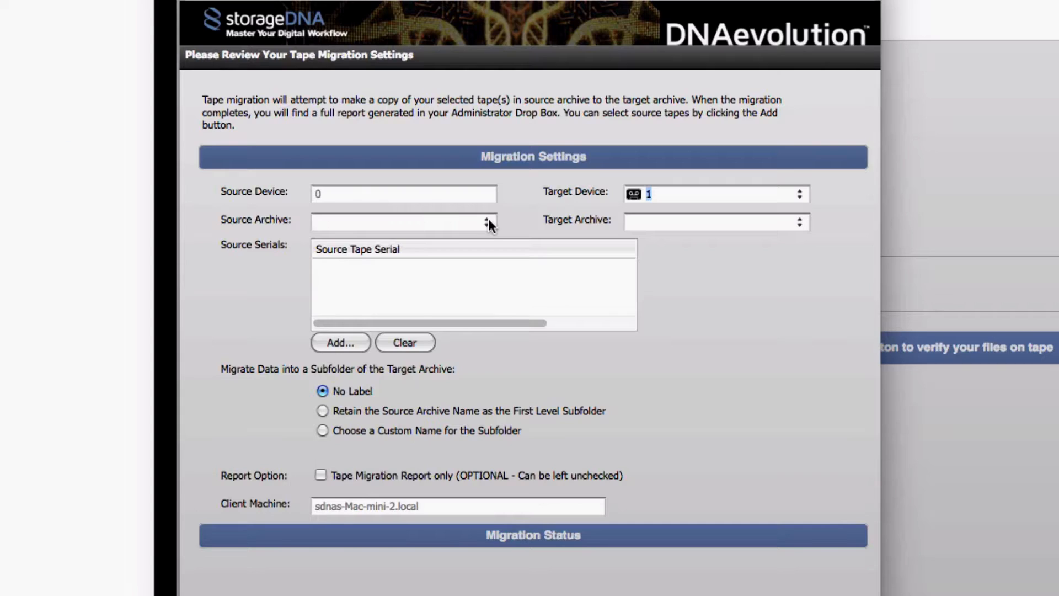
- Set the migration's source archive to Project XYZ LTO5 and its target archive to Project XYZ LTO7
click(488, 220)
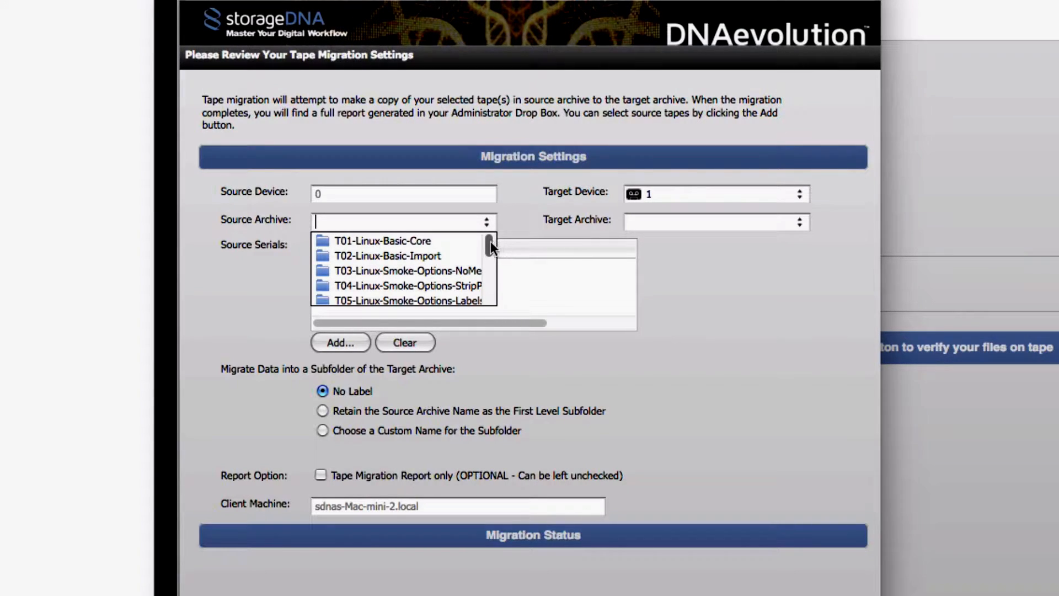
drag(491, 241, 490, 297)
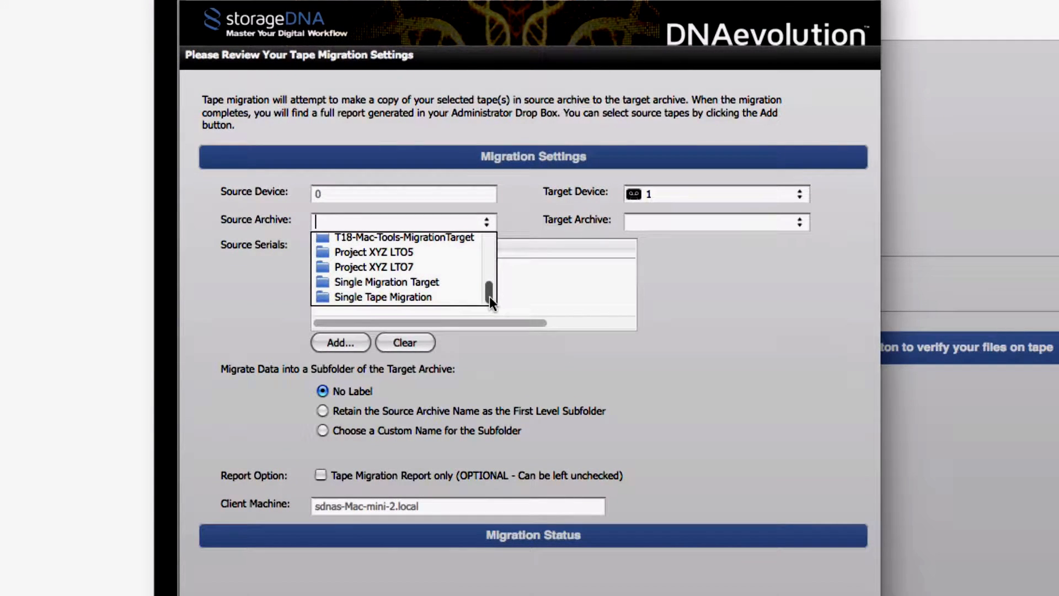
click(404, 253)
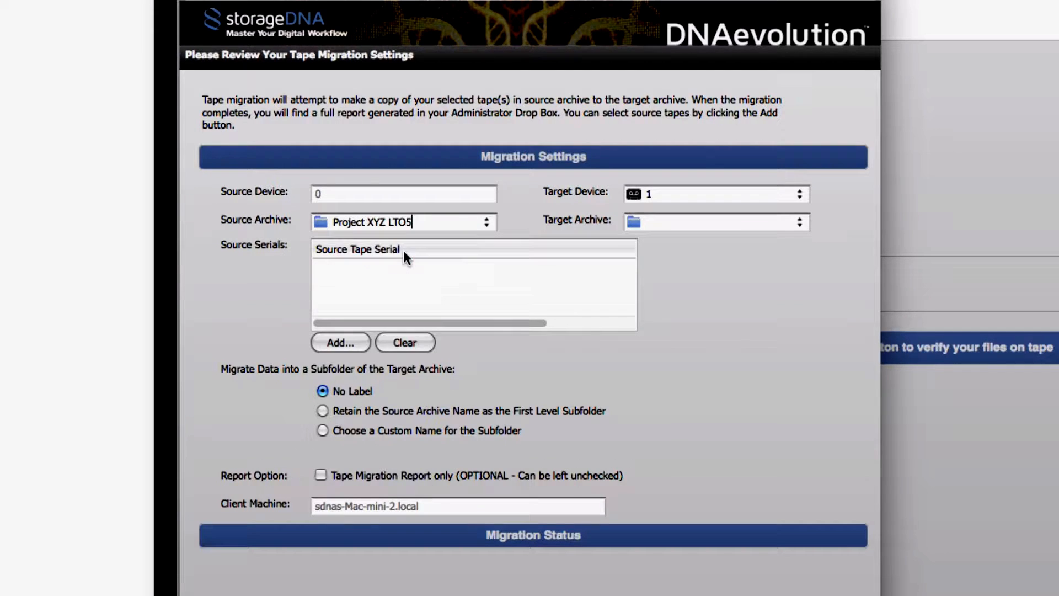
click(803, 222)
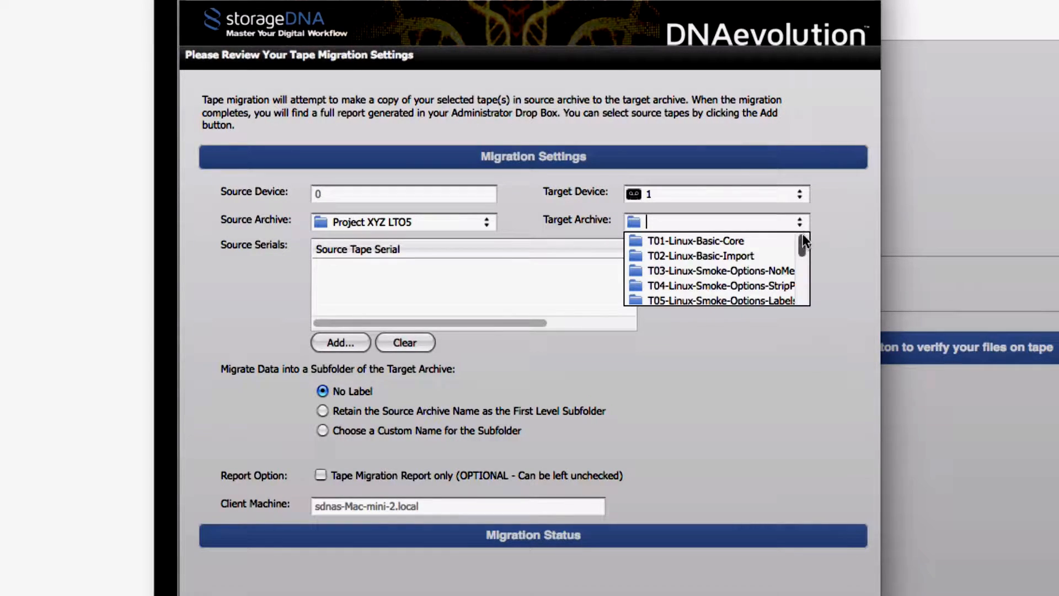
drag(802, 241, 823, 306)
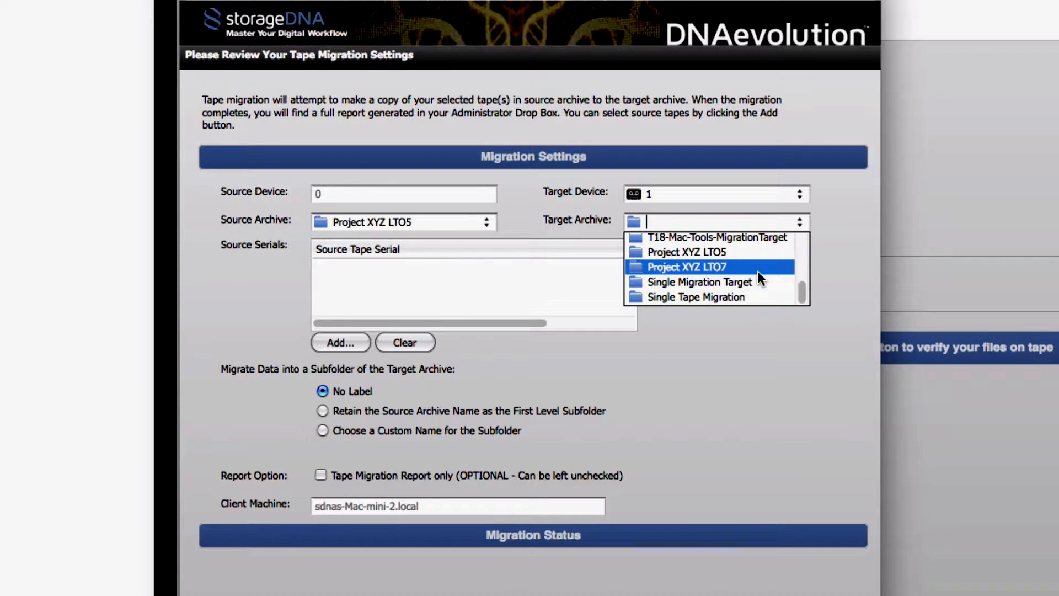
click(718, 267)
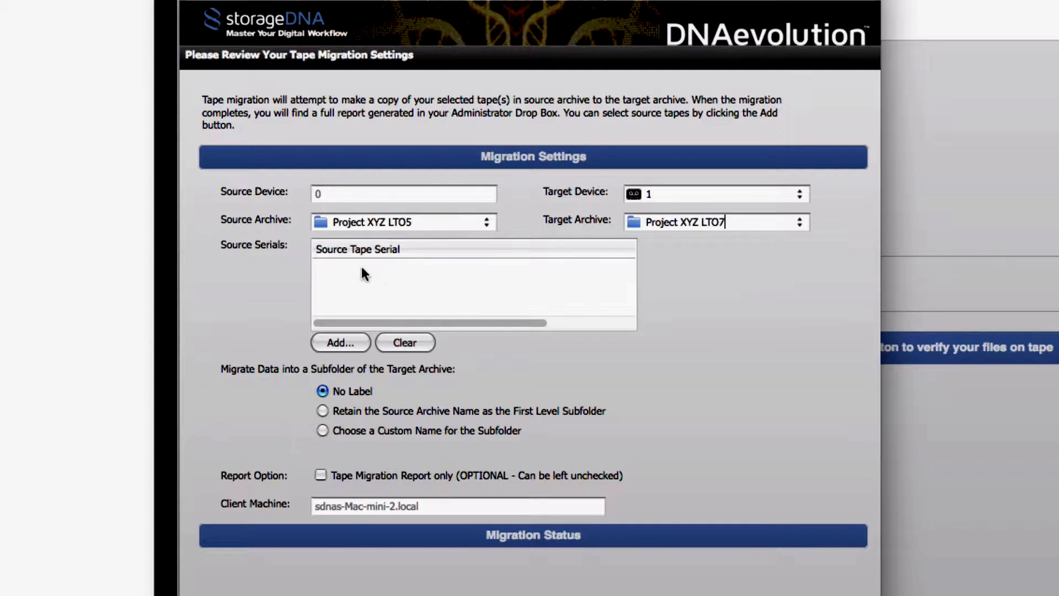
- Add tape IK1183 from Drive 0 as the source tape of the migration
click(339, 343)
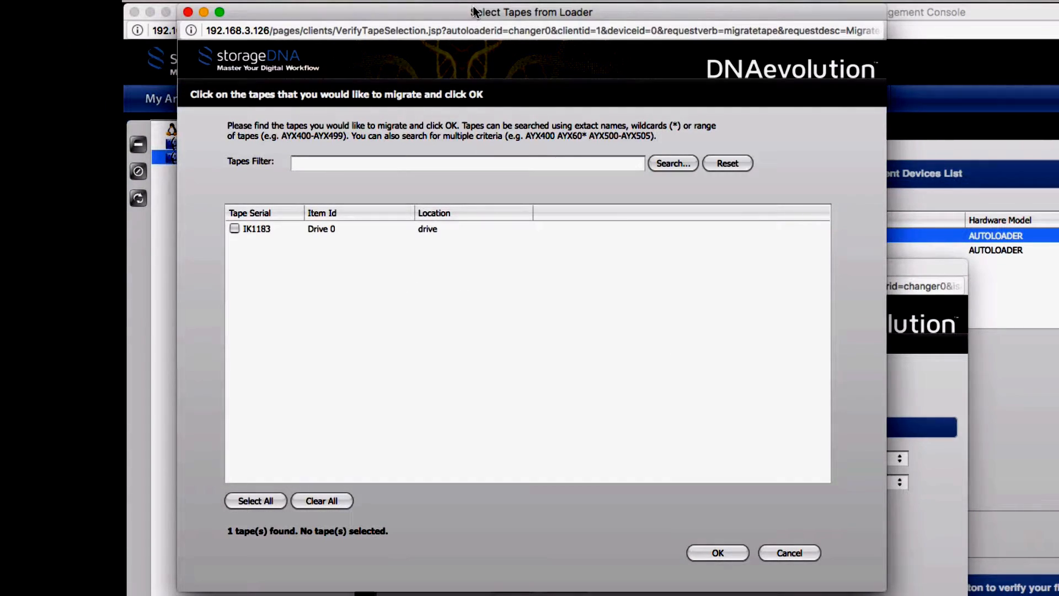
click(235, 229)
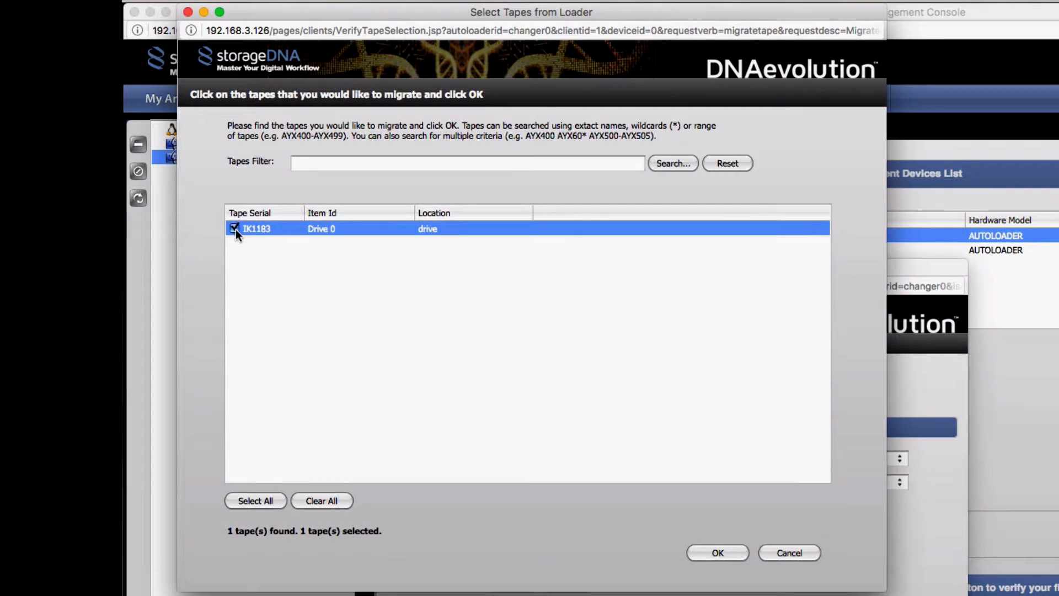
click(726, 557)
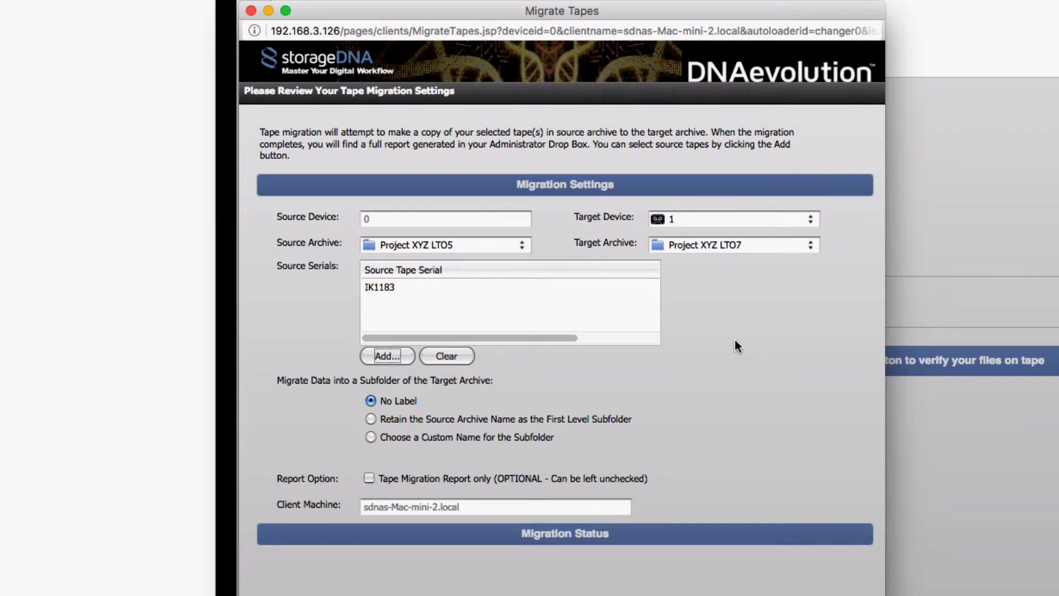
- Migrate the data into a custom-named subfolder of the target archive called Migrated Content
click(371, 438)
click(433, 460)
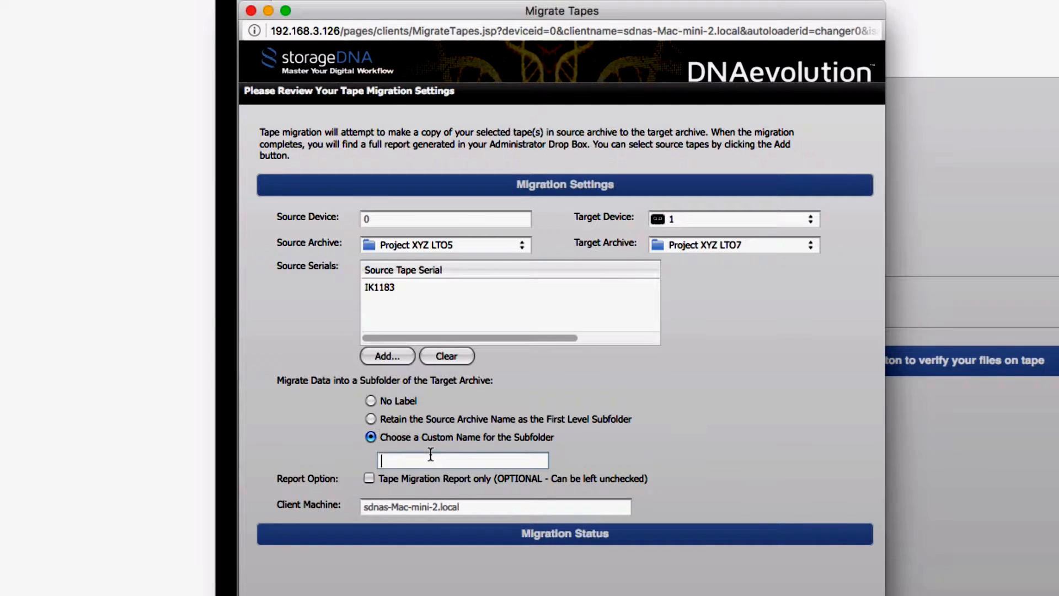
text(Migrated Content)
- Acknowledge the source tape loading and write protection notice and start the tape migration
drag(628, 9, 719, 0)
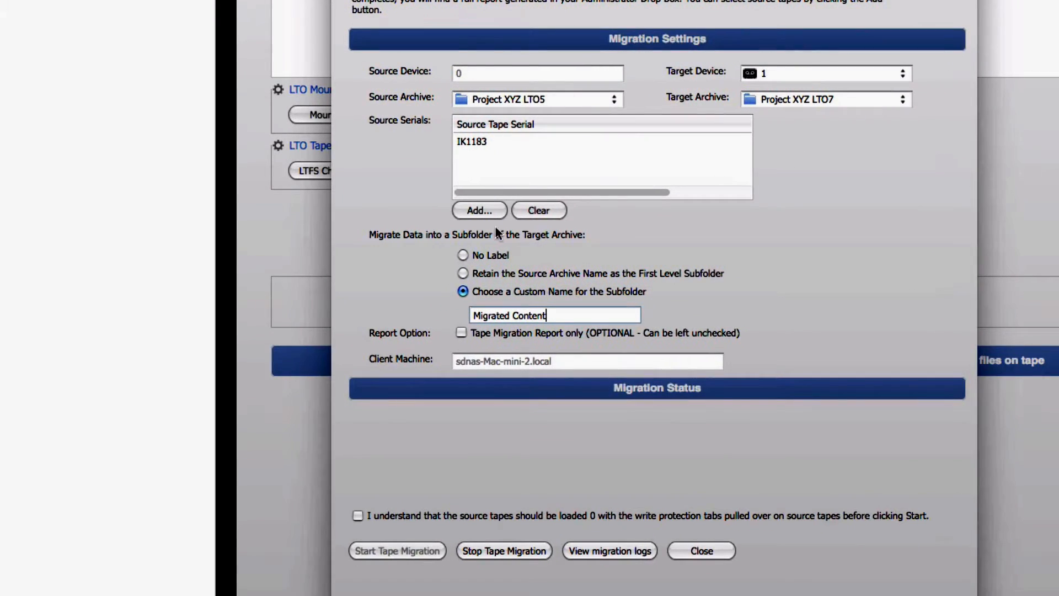
click(358, 515)
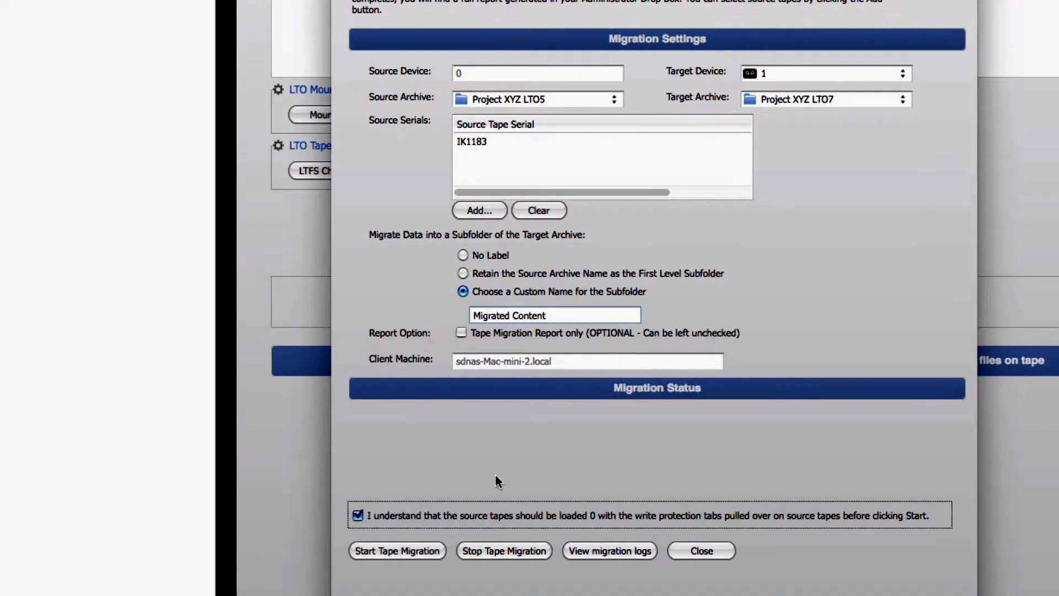
click(418, 550)
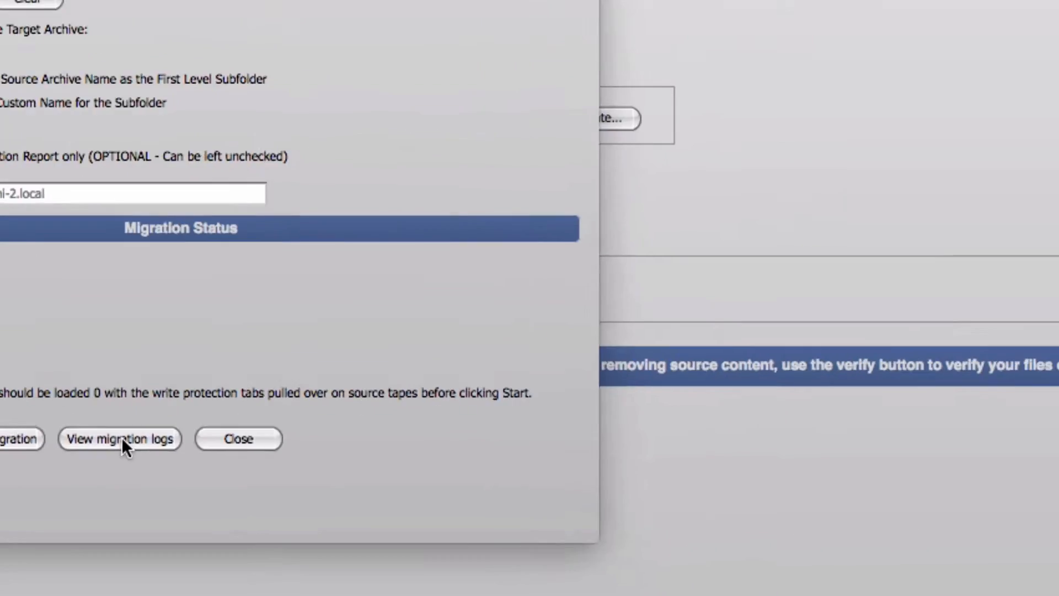
click(262, 379)
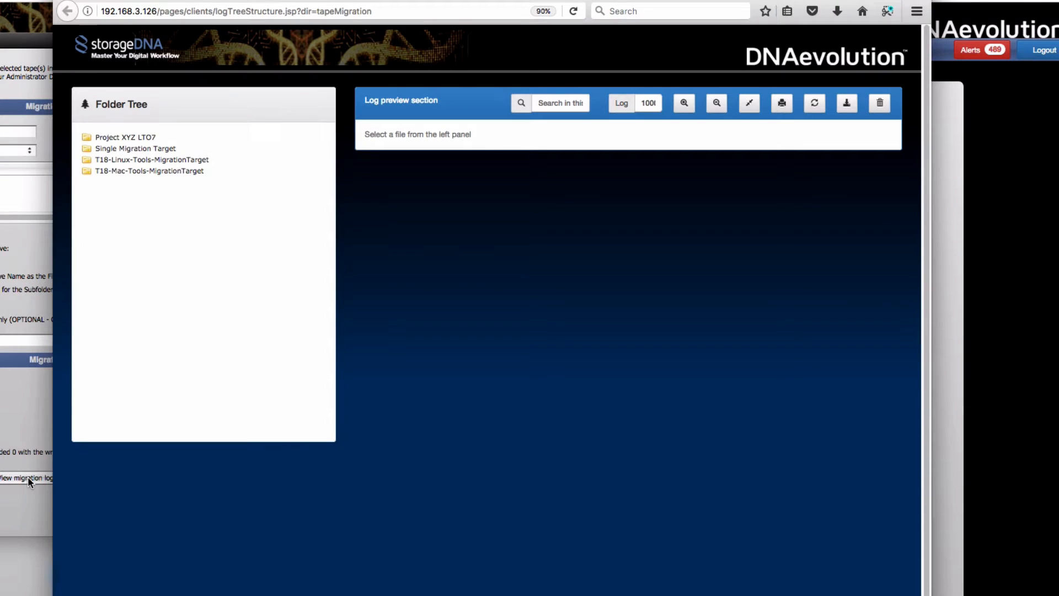
click(117, 138)
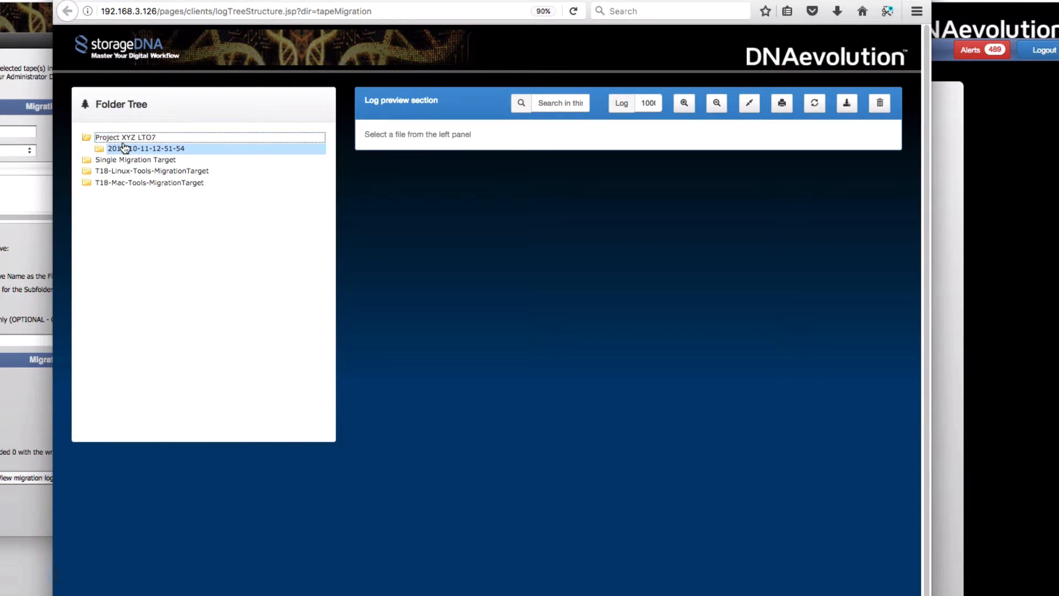
click(125, 148)
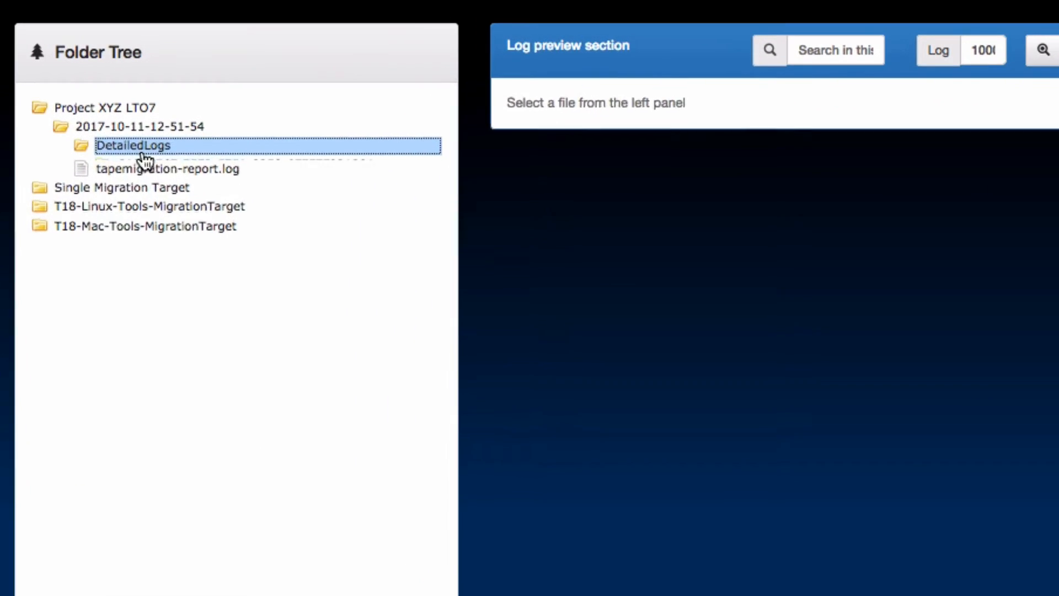
click(148, 161)
click(150, 182)
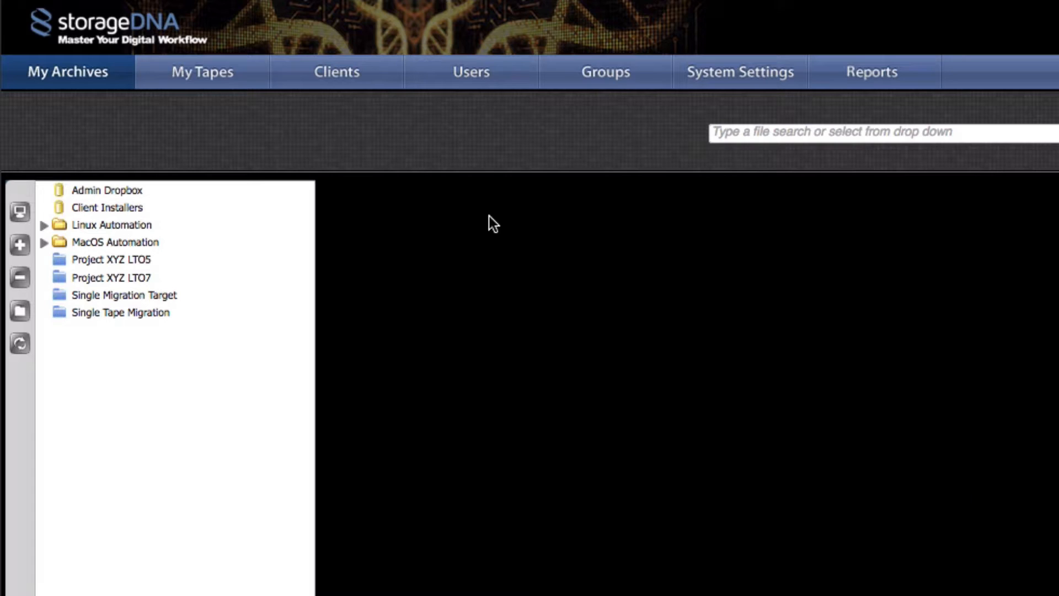
- Select the Project XYZ LTO5 archive to list its files, and open a second management console from 192.168.3.126 in a new browser window
click(104, 260)
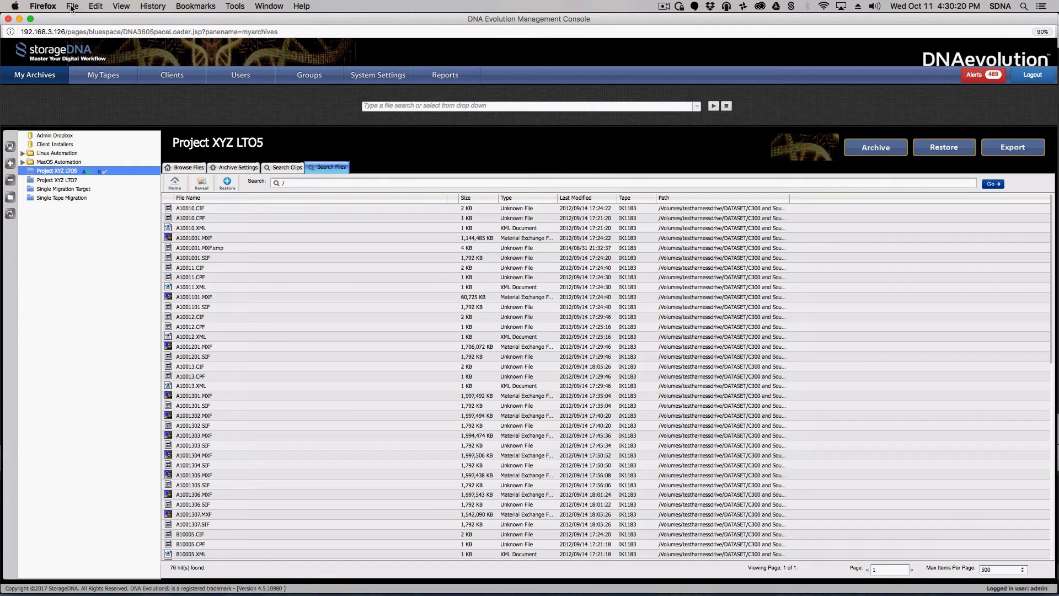
click(72, 7)
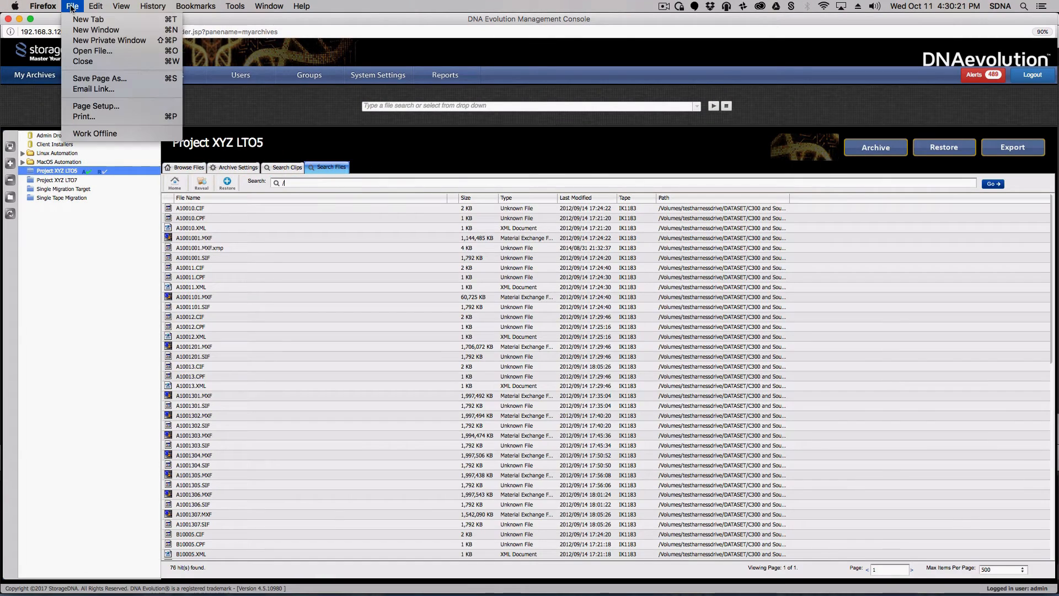
click(98, 31)
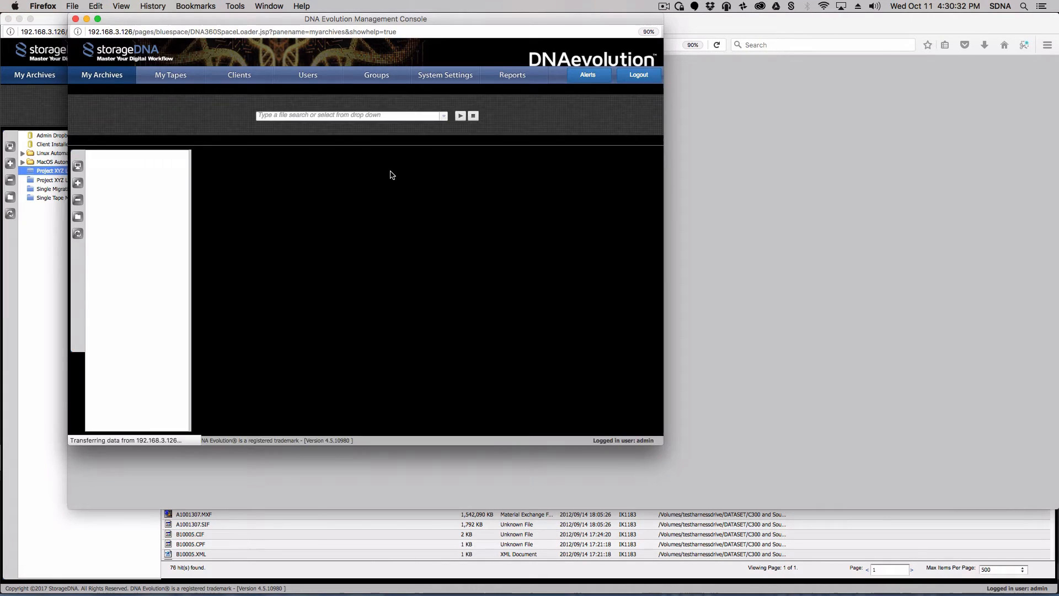
click(780, 253)
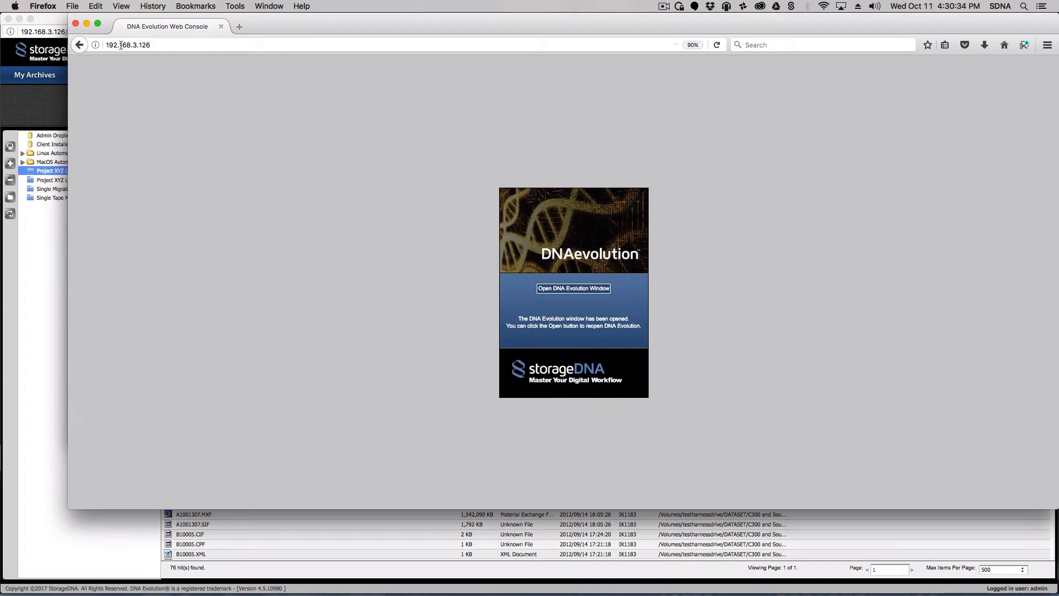
- Close the console launcher window, then move and enlarge the second management console so both archive consoles can be compared side by side
click(76, 26)
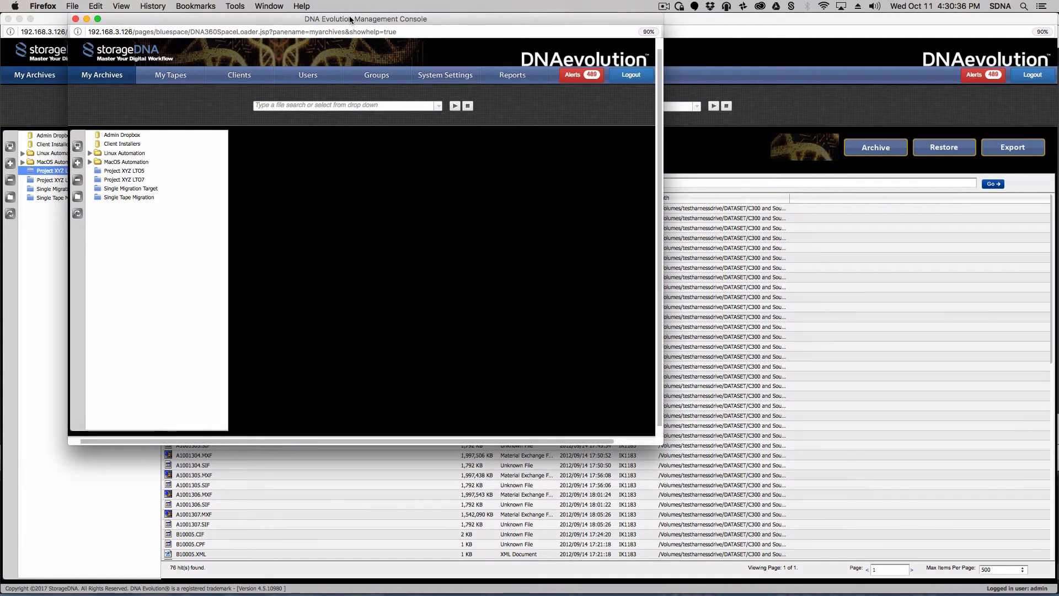
drag(364, 19, 661, 4)
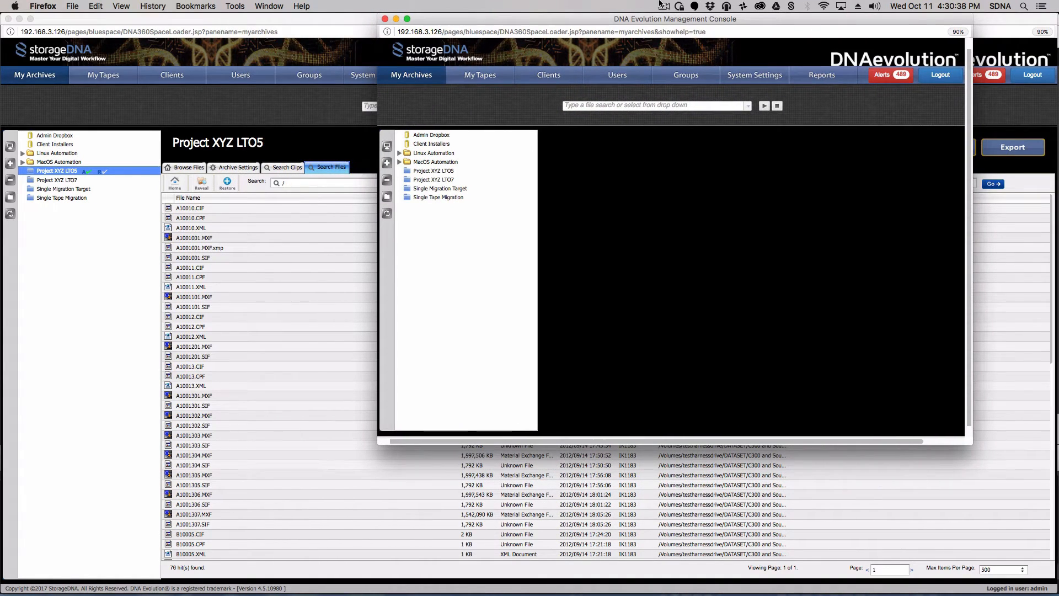
drag(970, 445, 1054, 589)
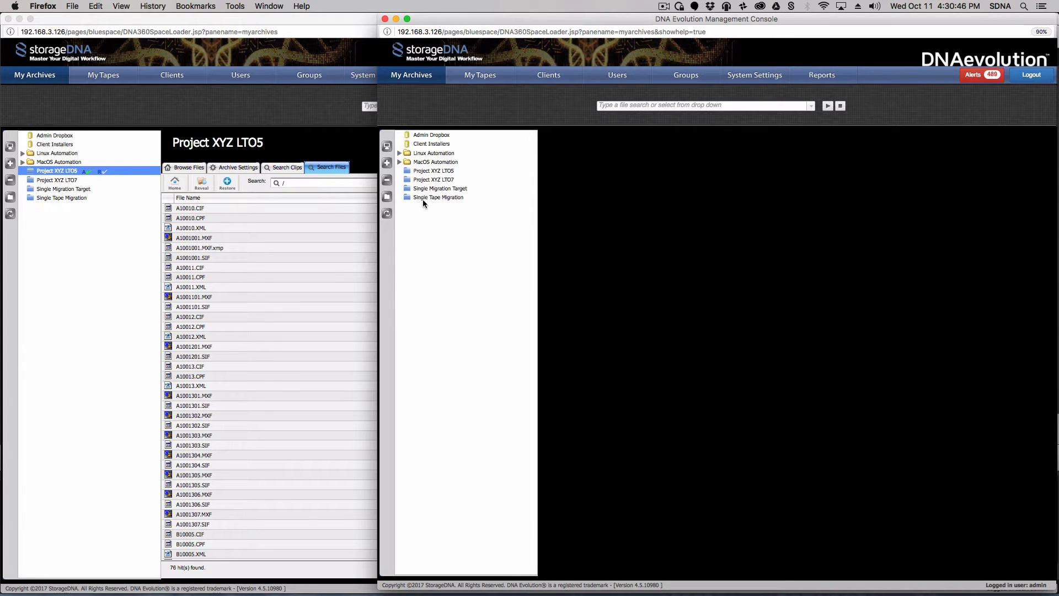
- Open the Migrated Content folder of the Project XYZ LTO7 archive in the second console and bring up that archive's clip search
click(426, 183)
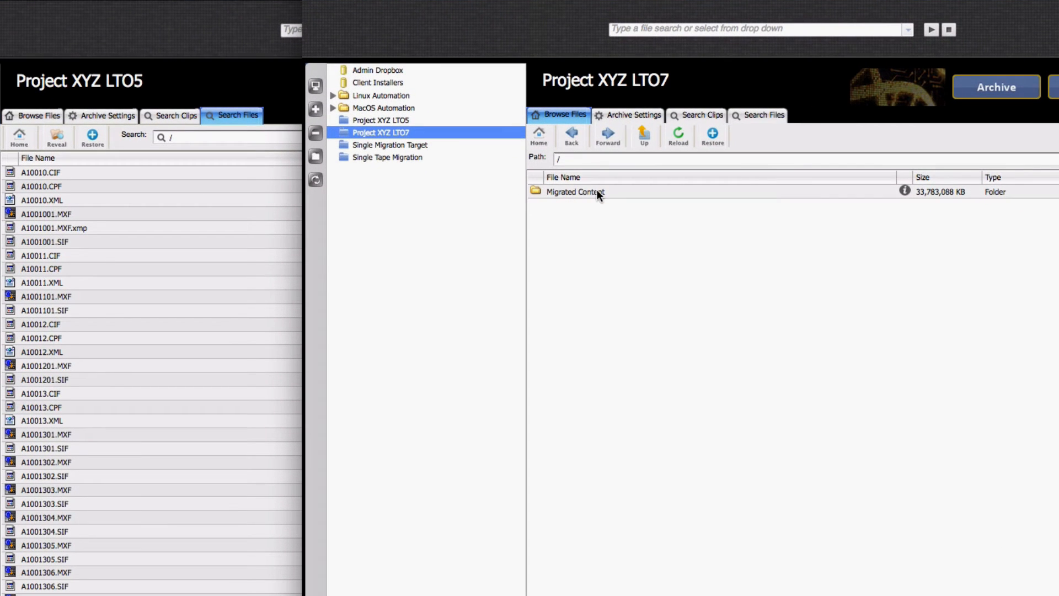
double_click(547, 192)
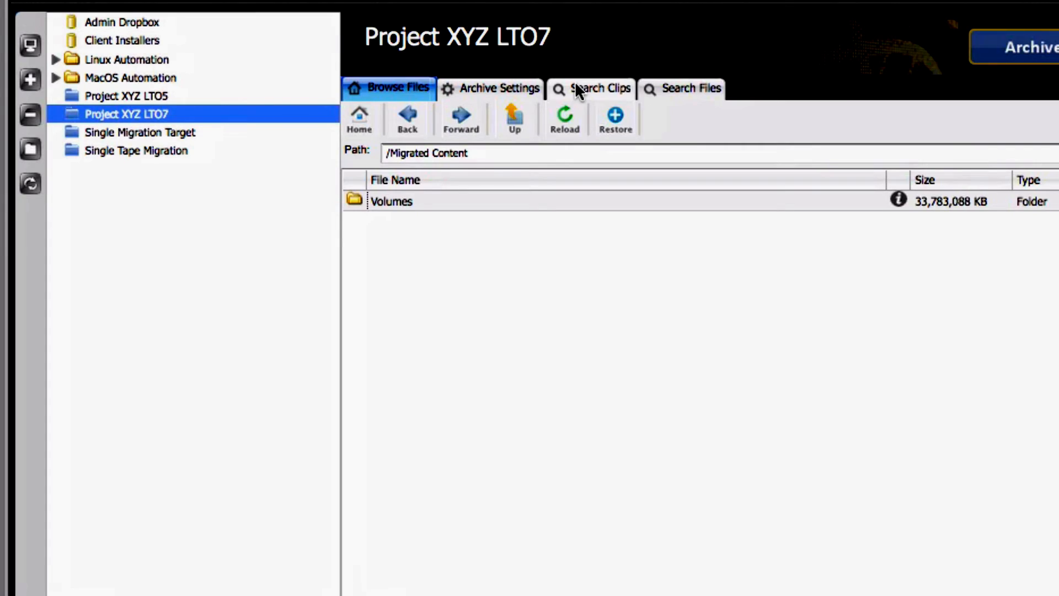
click(576, 88)
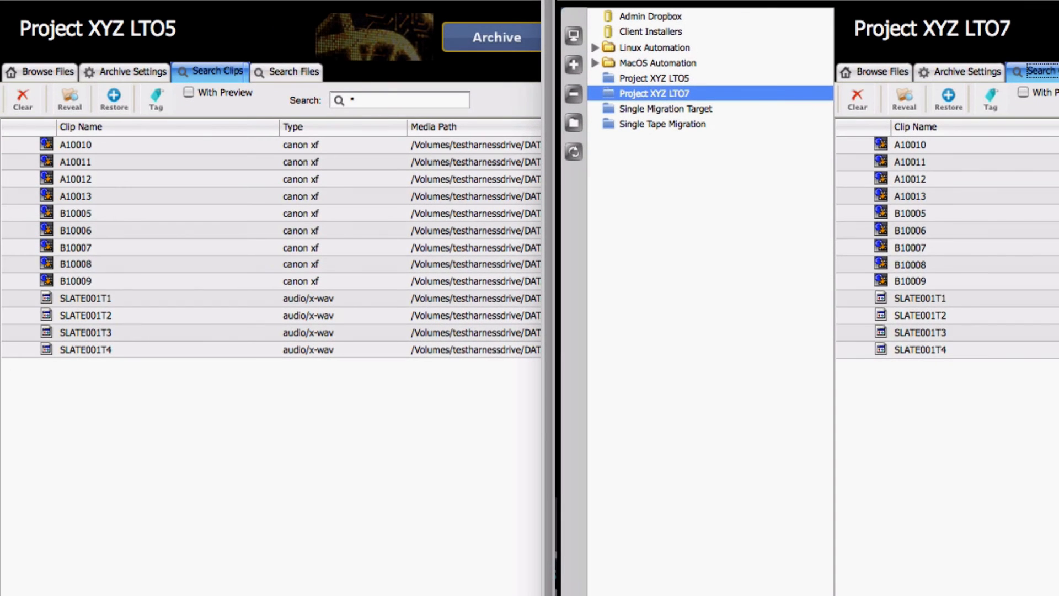
- Search the files of both the Project XYZ LTO7 and Project XYZ LTO5 archives for "/"
click(699, 87)
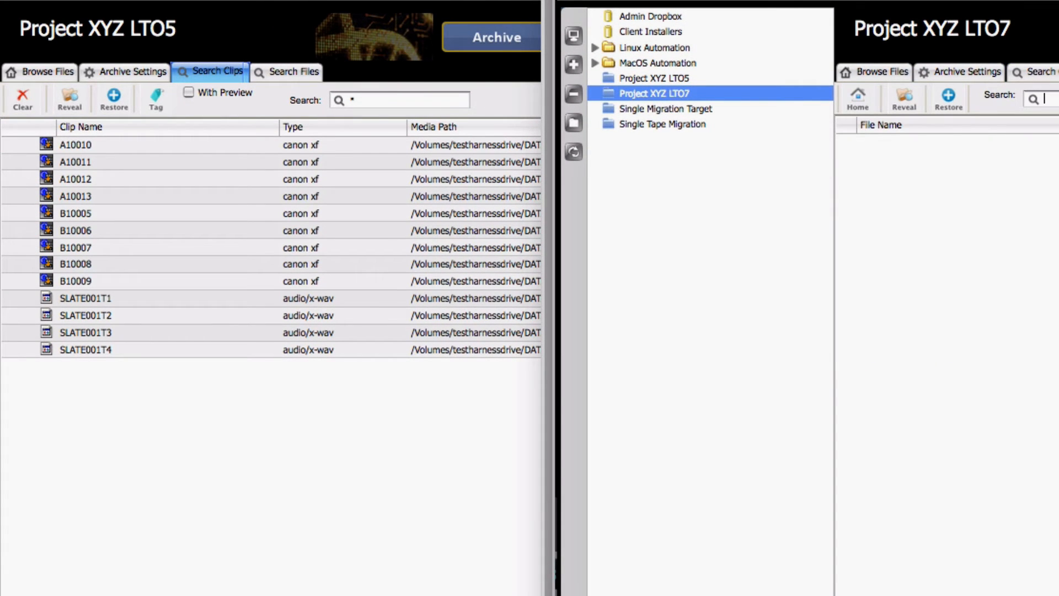
text(/)
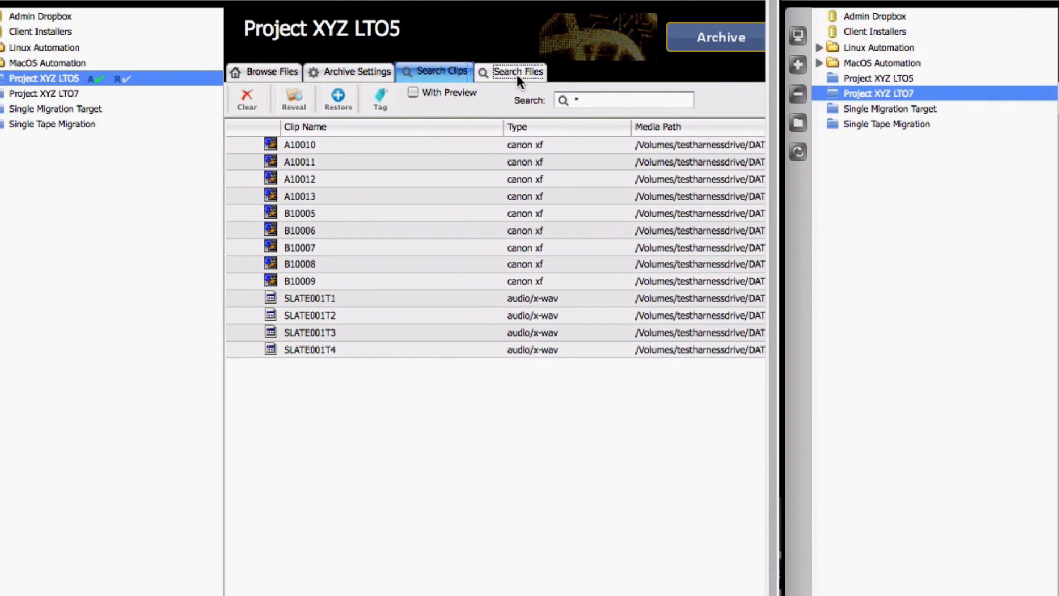
click(517, 74)
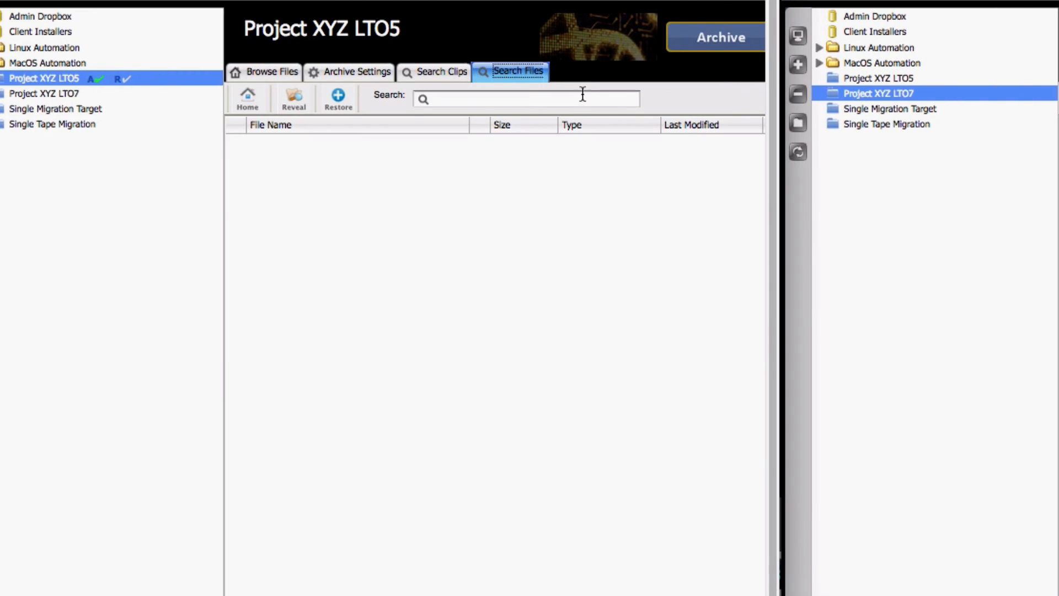
text(/)
key(Return)
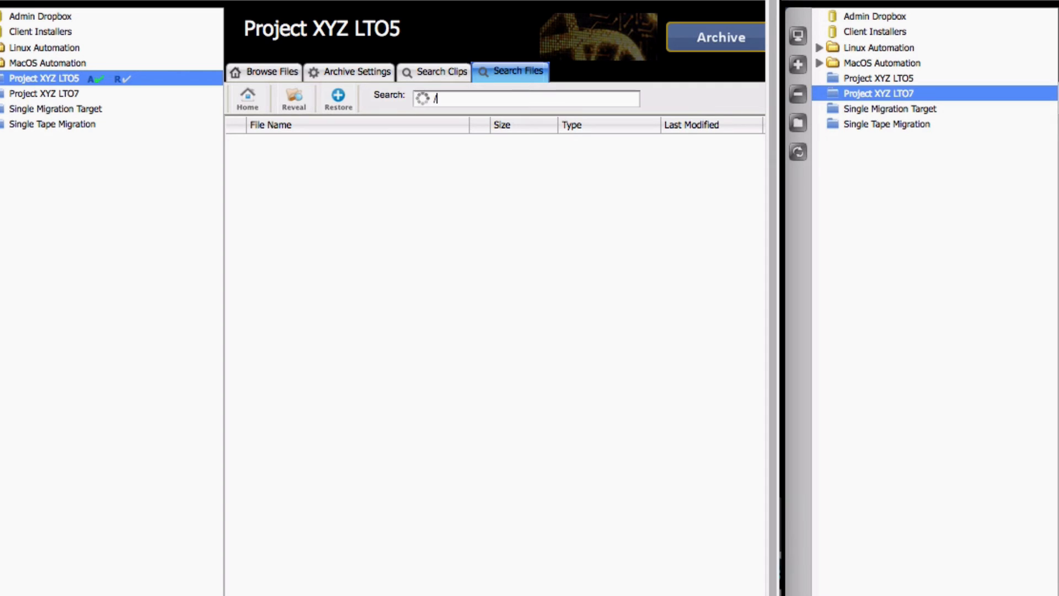